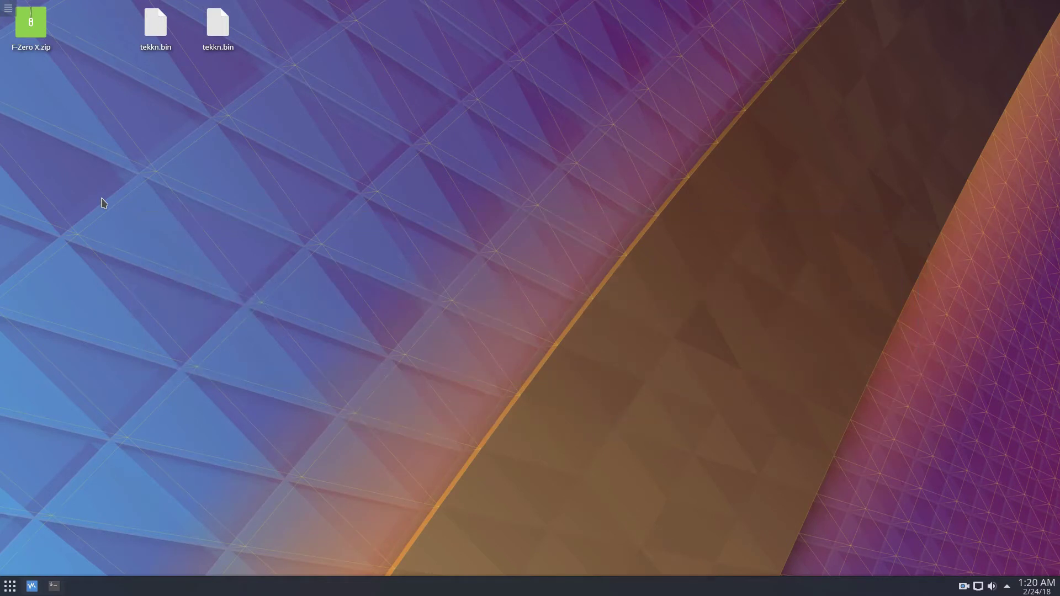
Run sudo apt install pcsxr in a terminal, authenticate with the account password, and minimize the terminal window.
left_click(53, 586)
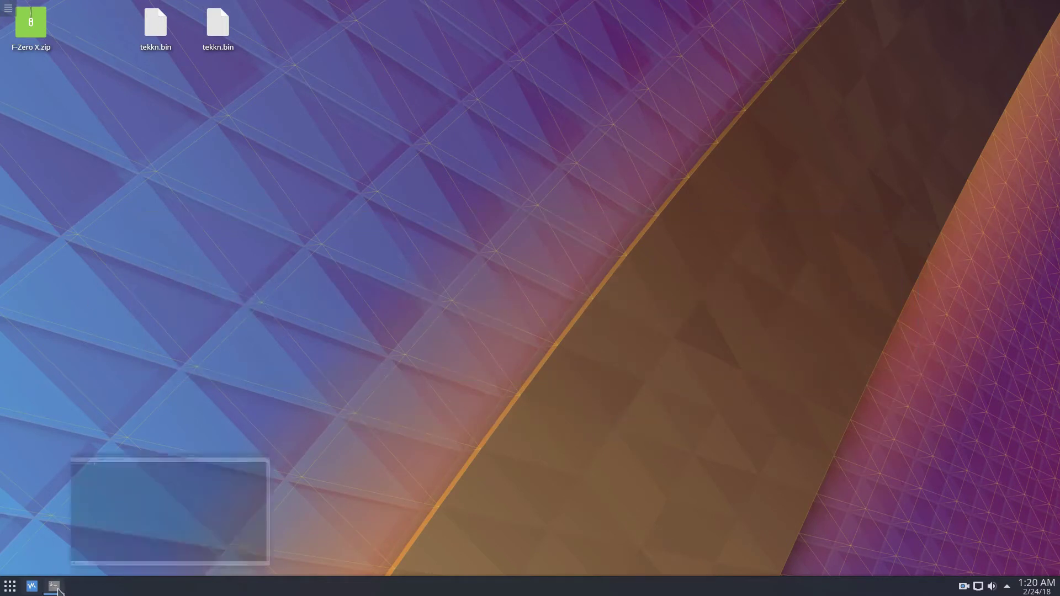
left_click_drag(271, 104, 365, 119)
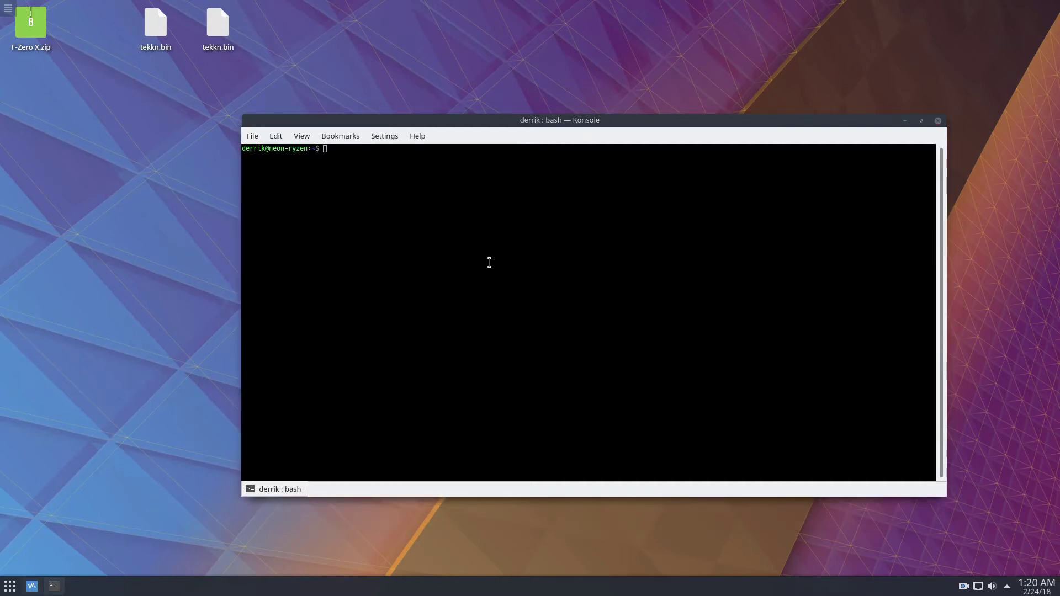
left_click_drag(490, 263, 491, 258)
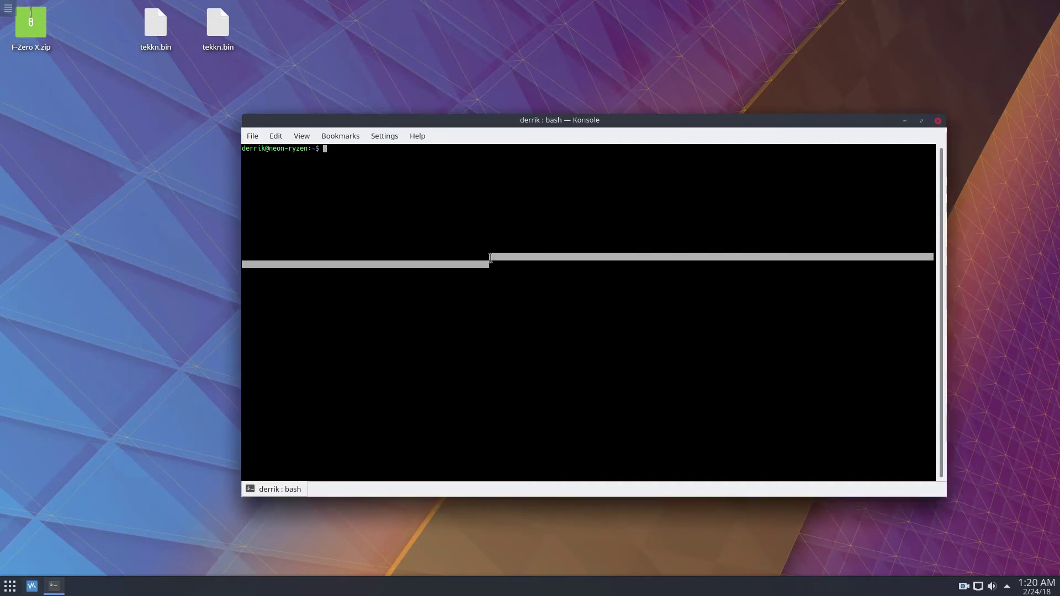
type("sudo apt install pcsxr")
key("Return")
key("Return")
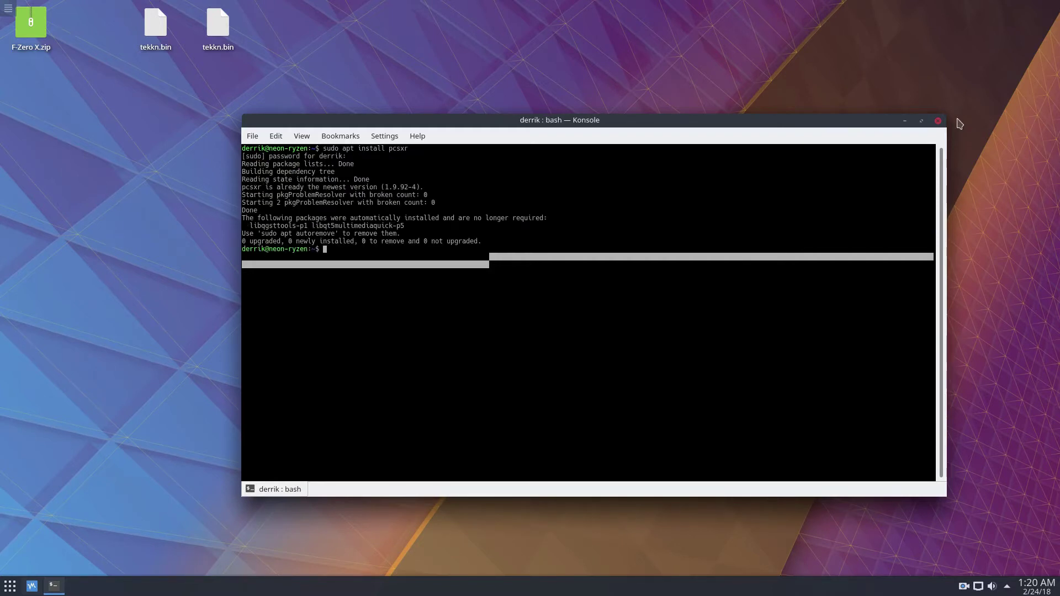
left_click(904, 120)
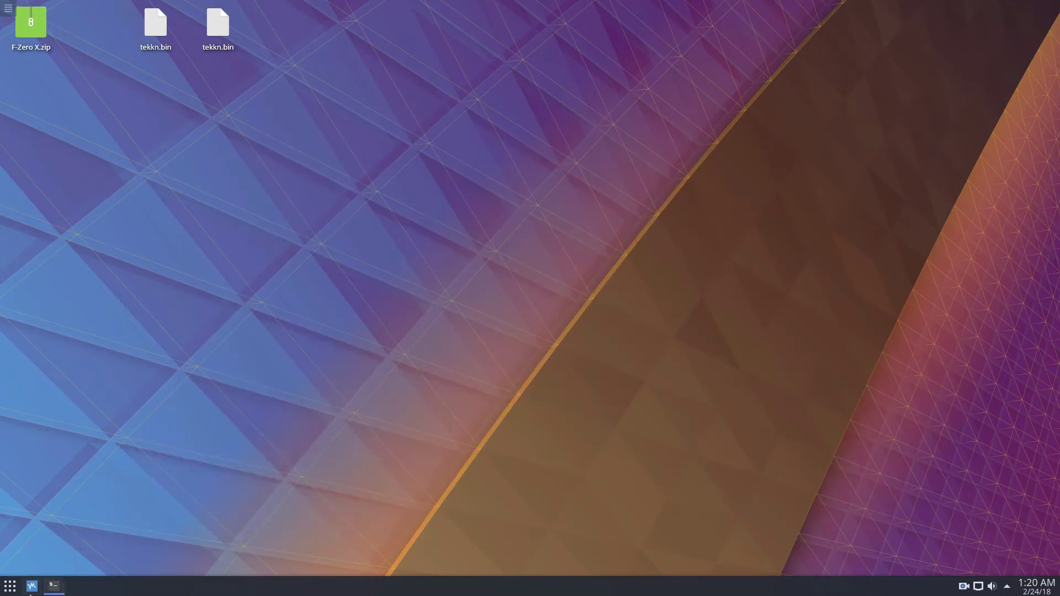
Find the PCSX emulator in the application launcher by searching for "pc" and start it.
key("super")
type("pc")
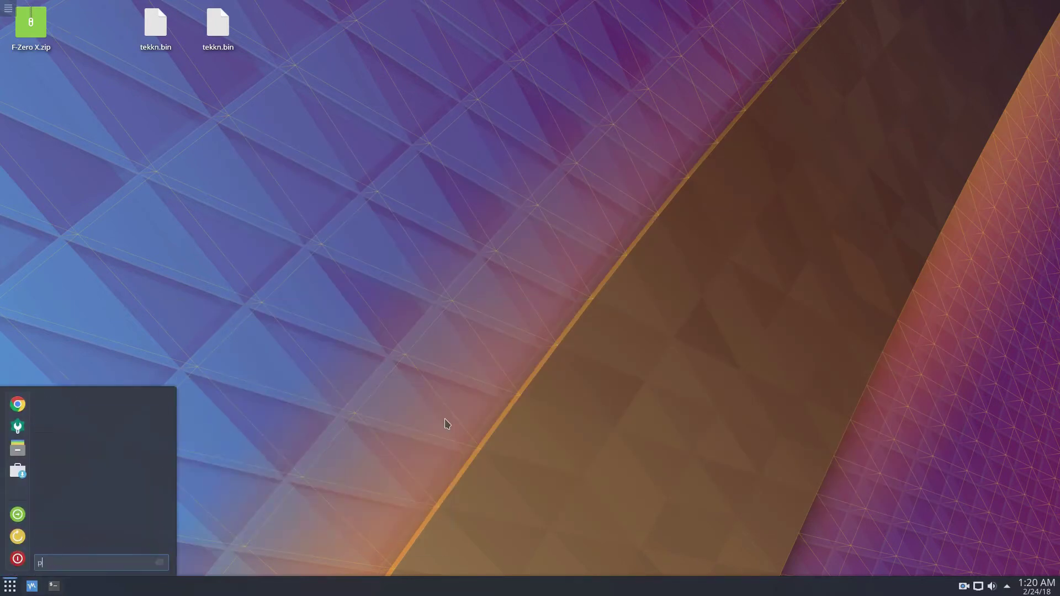
left_click(72, 543)
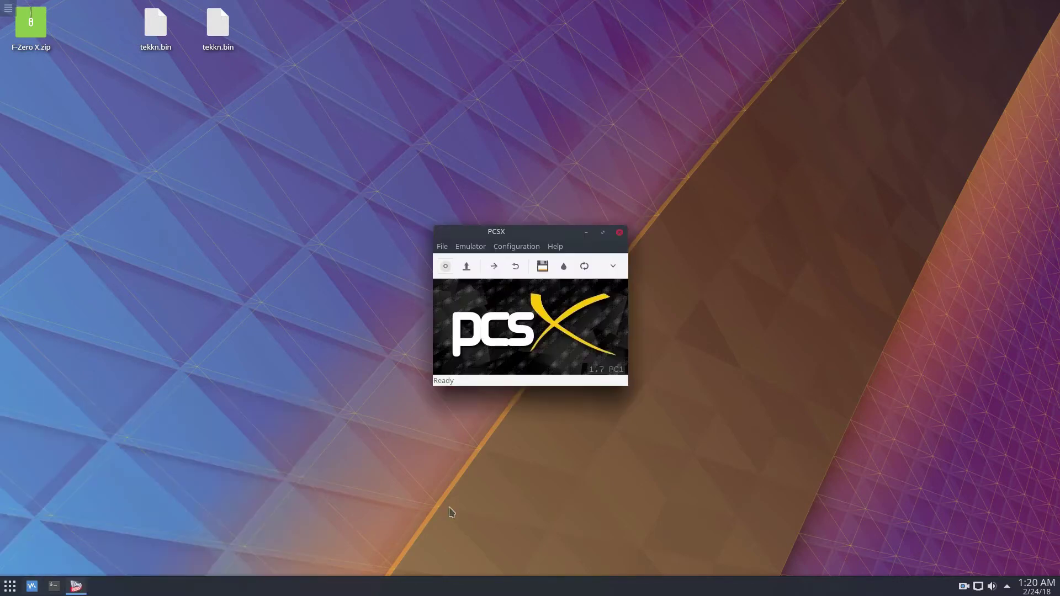
View the emulator's graphics configuration and close it without editing anything.
left_click(505, 247)
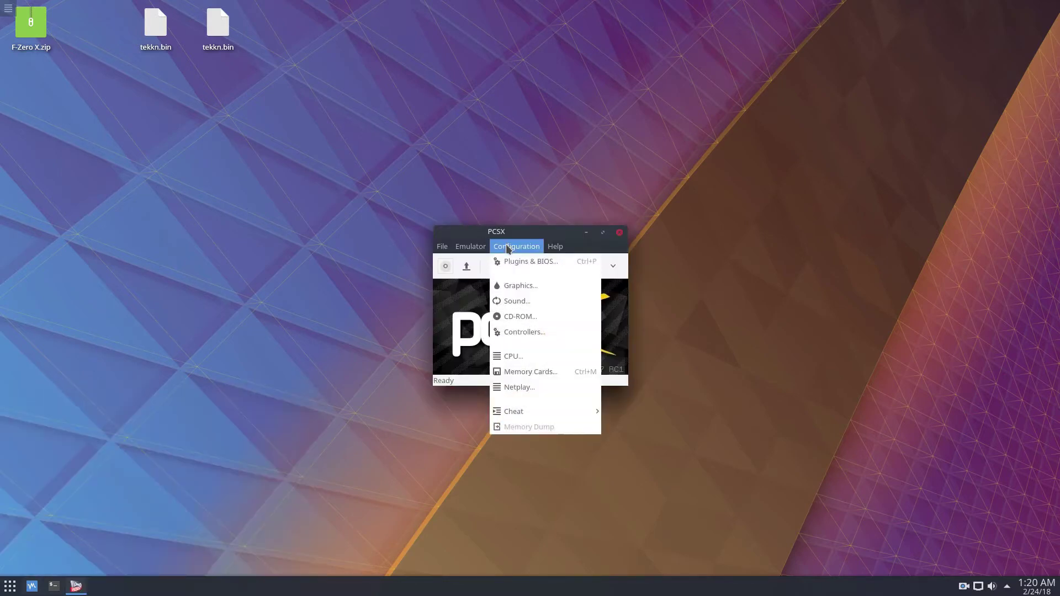
left_click(533, 291)
left_click_drag(469, 75, 456, 134)
left_click(692, 121)
Review the selected plugins and the BIOS file in the Plugins & BIOS configuration, and close it.
left_click(516, 247)
left_click(524, 264)
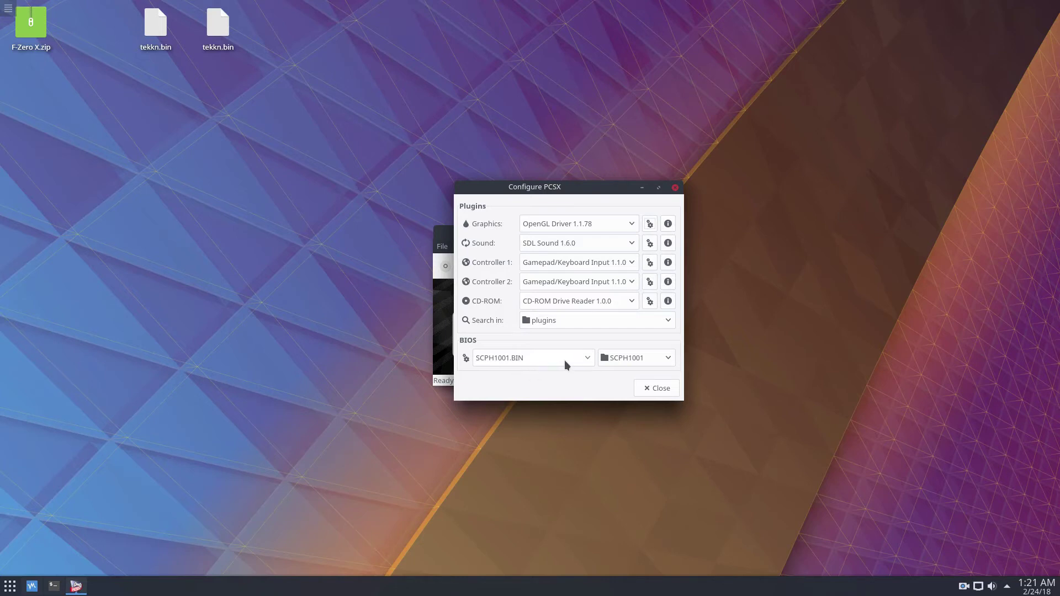
left_click(659, 388)
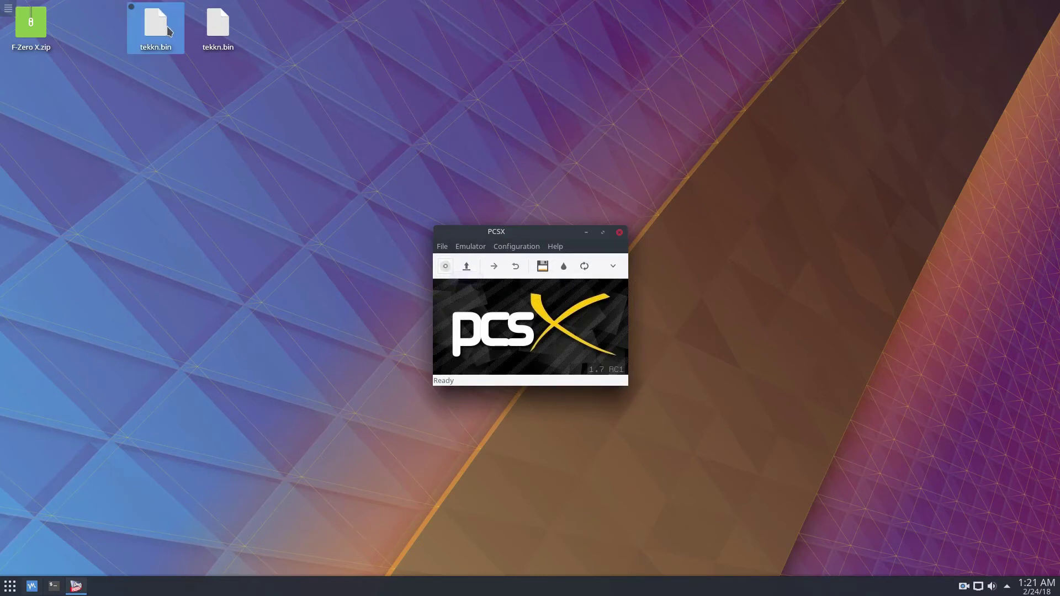
Examine the Controller 1 joystick and keyboard button mappings in the controller configuration, and close it.
left_click(518, 246)
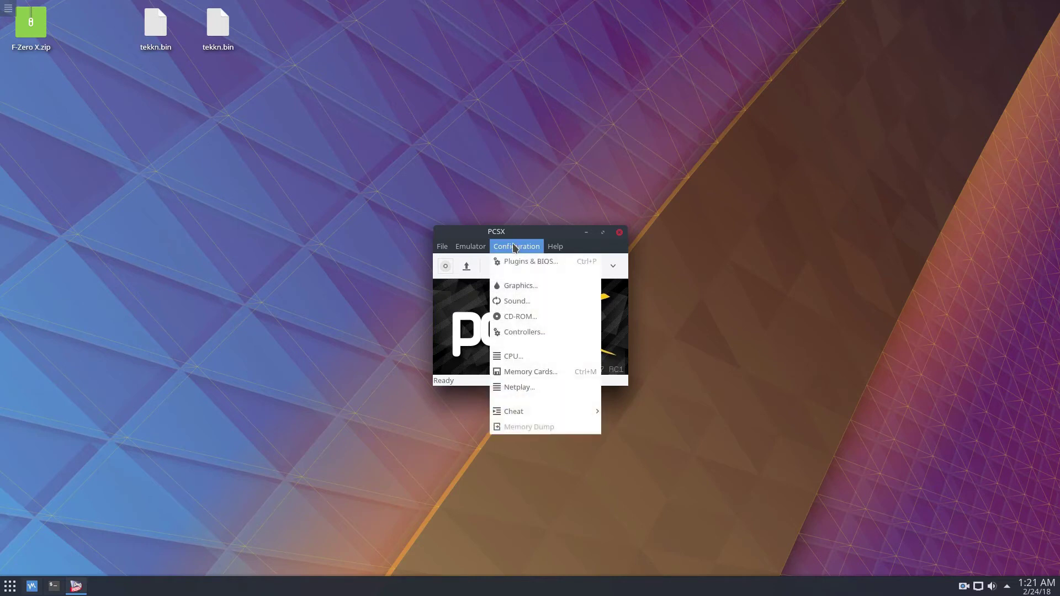
left_click(519, 331)
scroll(515, 278, "down", 3)
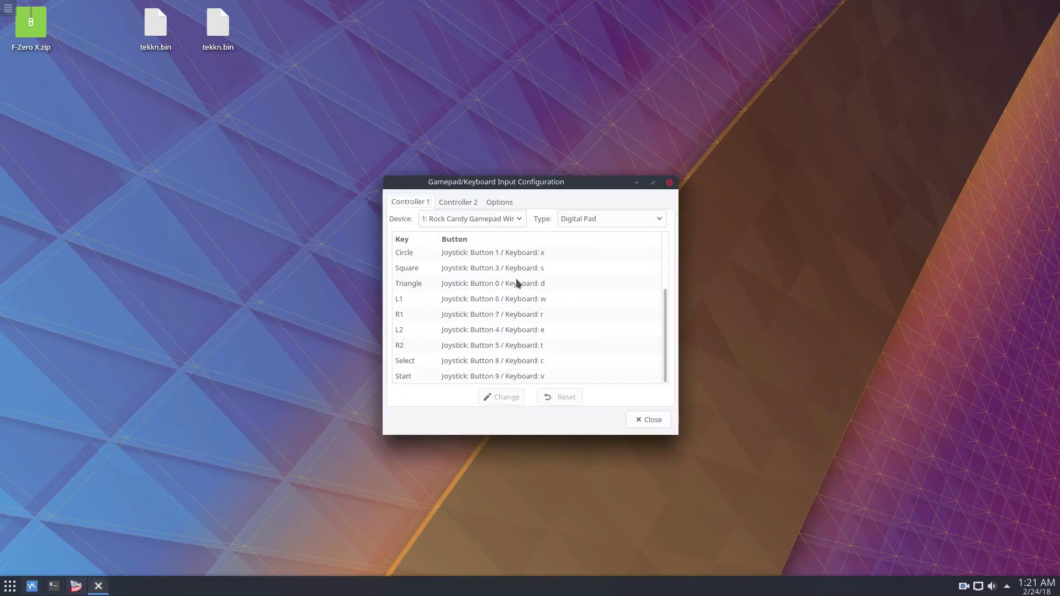
scroll(515, 278, "up", 3)
scroll(468, 282, "down", 3)
scroll(472, 302, "up", 3)
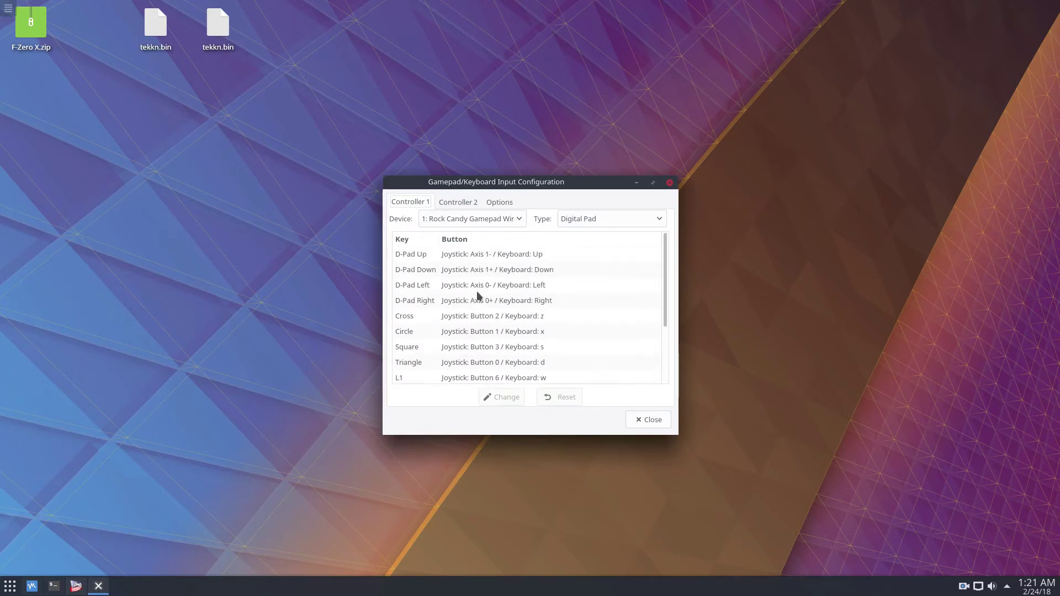
left_click(465, 256)
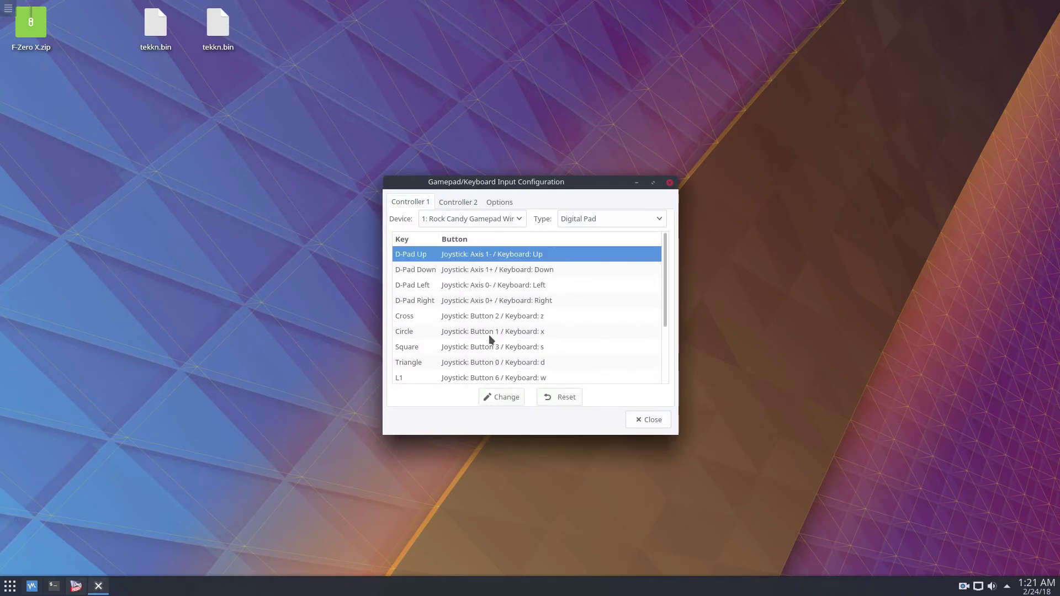
scroll(485, 287, "down", 1)
scroll(552, 370, "up", 1)
left_click(640, 420)
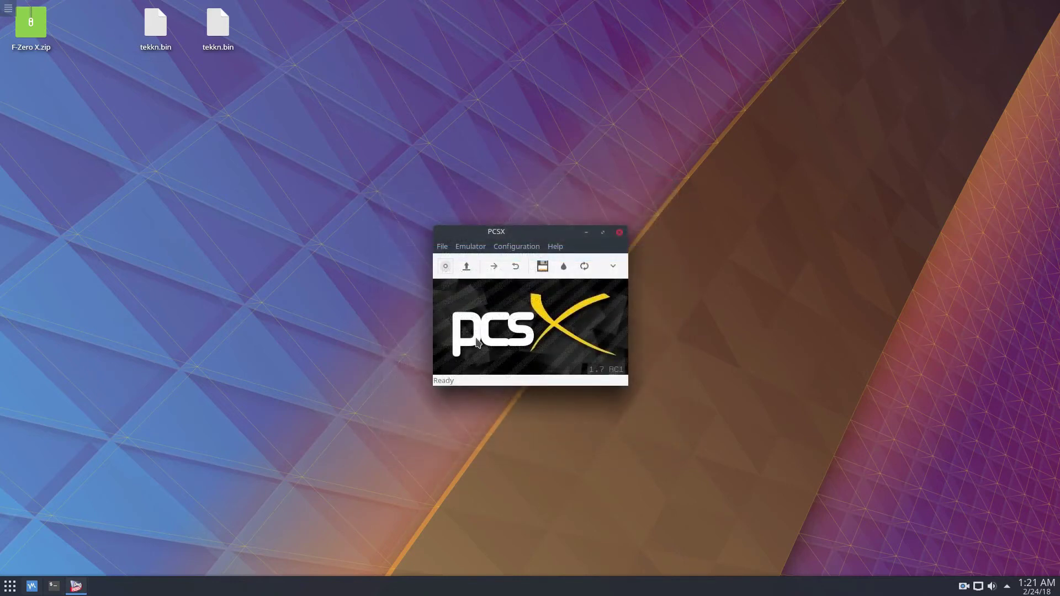
Run the PlayStation BIOS without a disc and move its window toward the middle of the desktop.
left_click(442, 247)
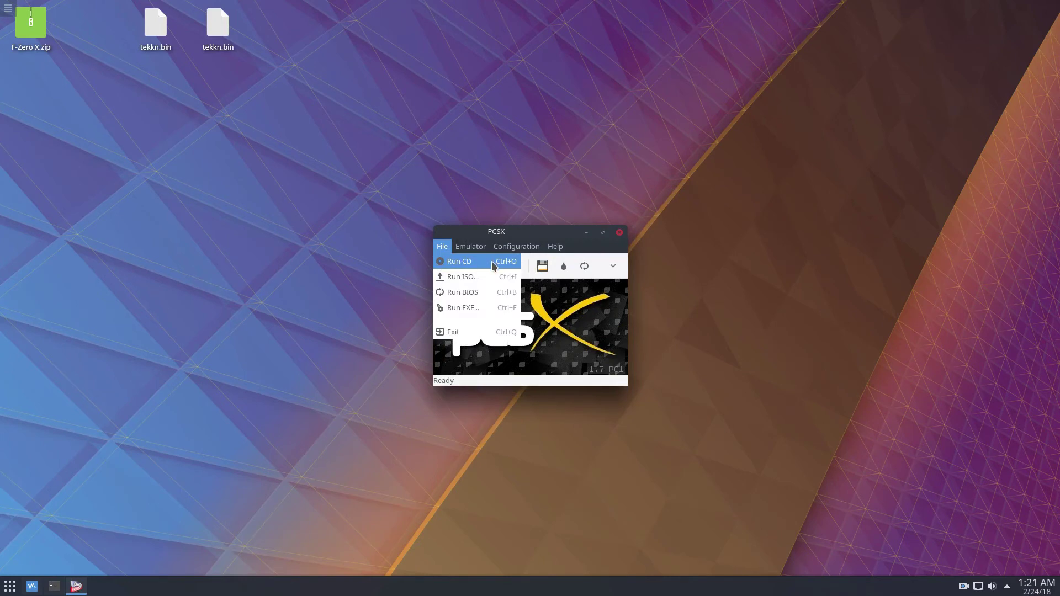
left_click(462, 293)
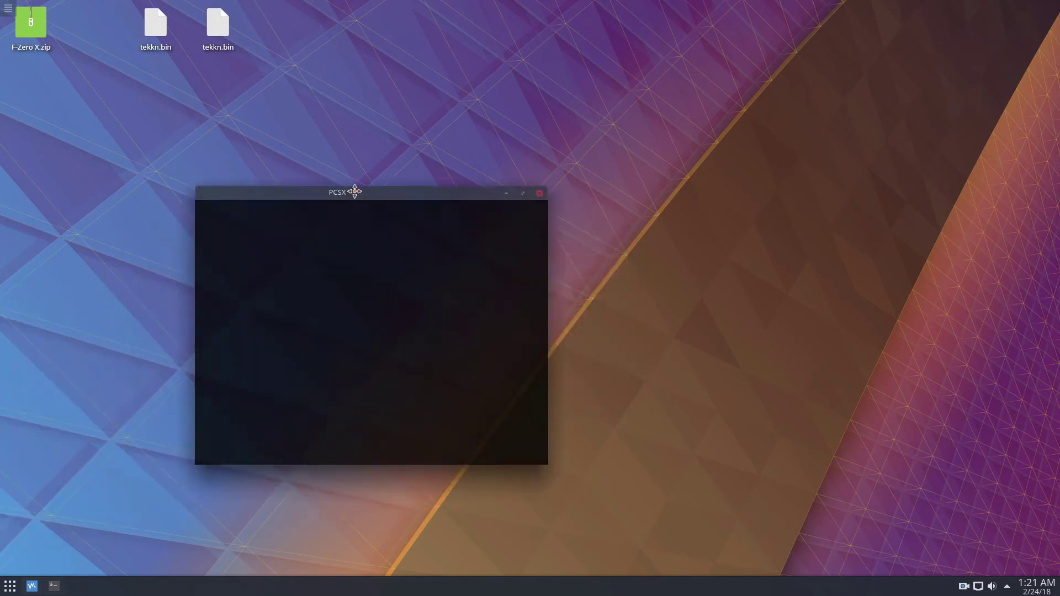
left_click_drag(354, 191, 507, 192)
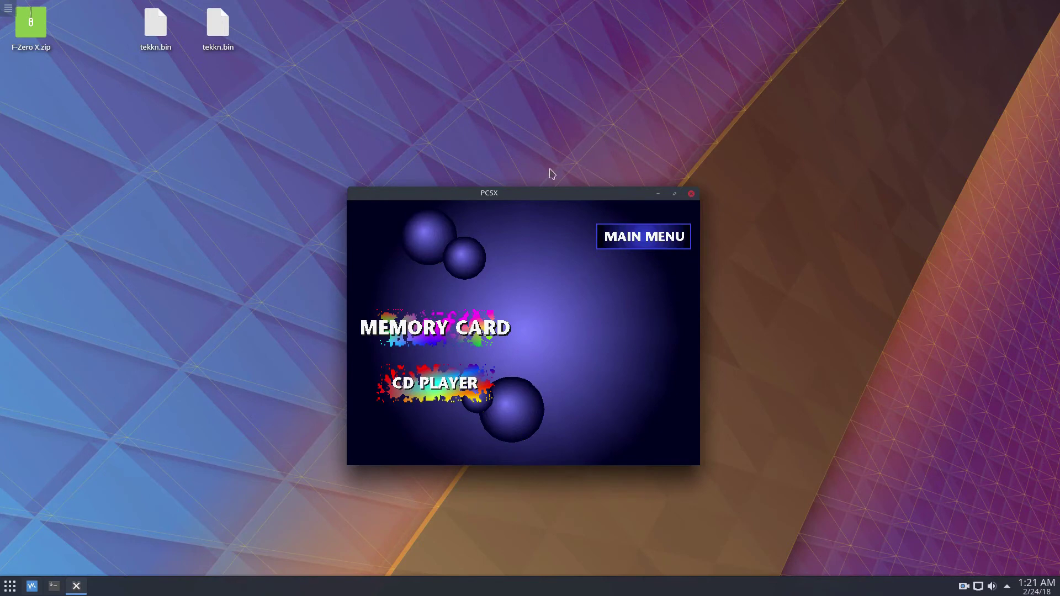
left_click_drag(508, 194, 507, 163)
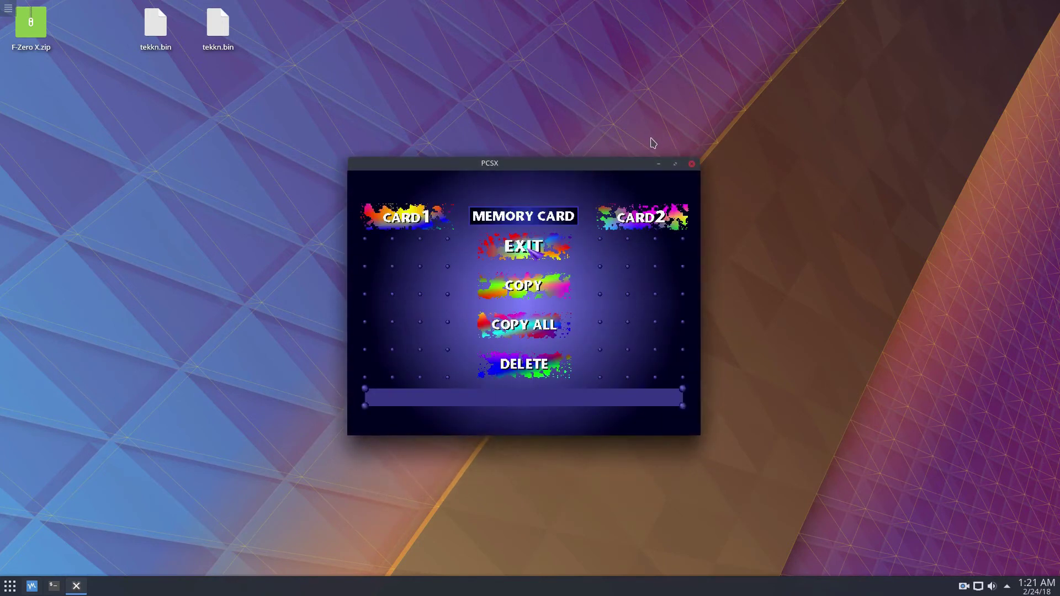
Browse the BIOS memory card options, moving between Exit, Copy, Copy All and Delete, and close the BIOS window.
key("Down")
key("Down")
key("Down")
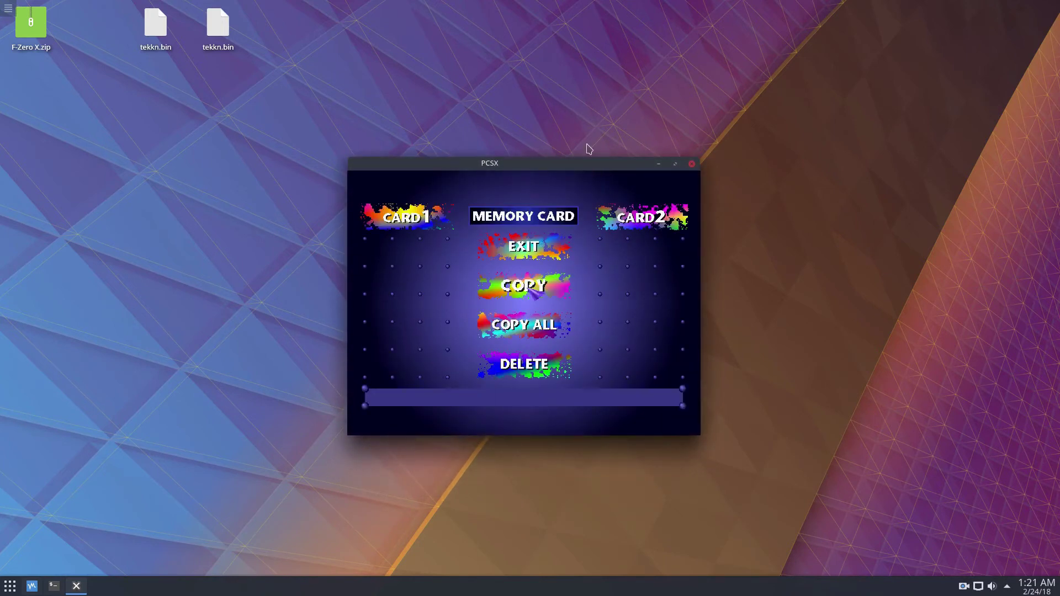
key("Up")
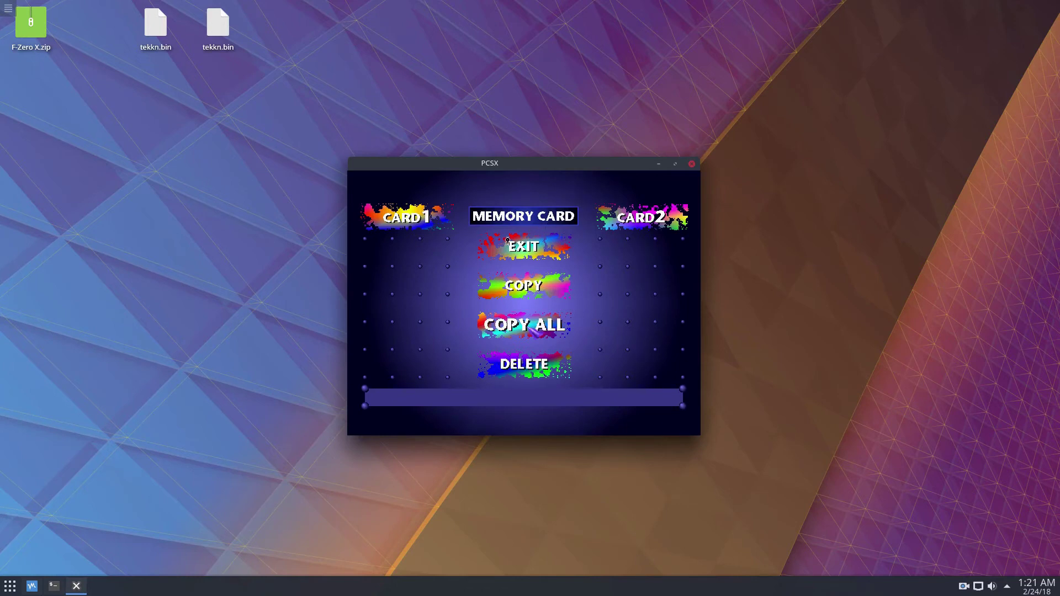
left_click(692, 165)
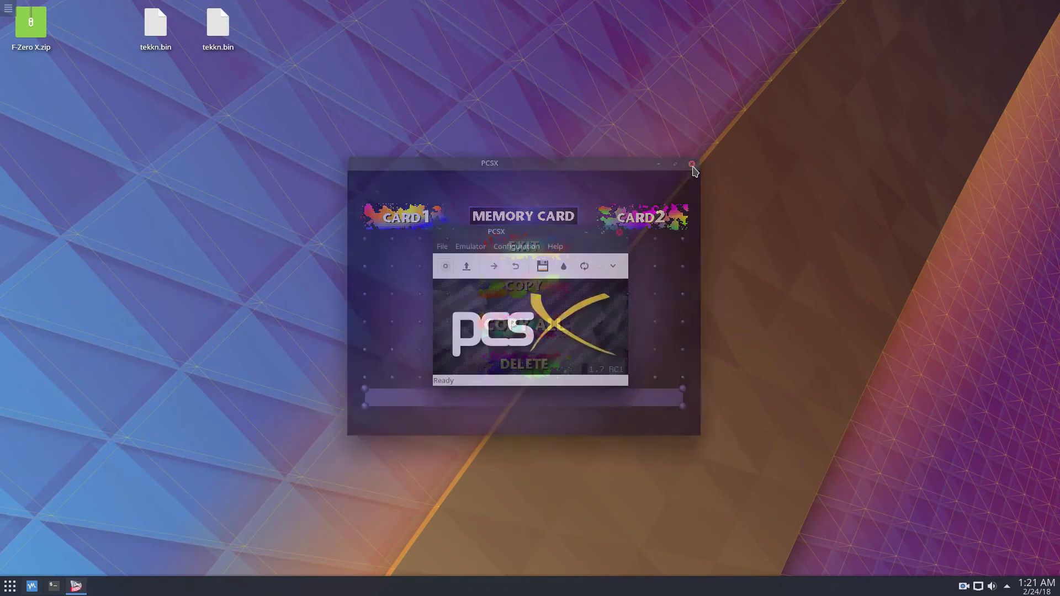
Run a PSX disc image as an ISO from the Desktop folder.
left_click(444, 247)
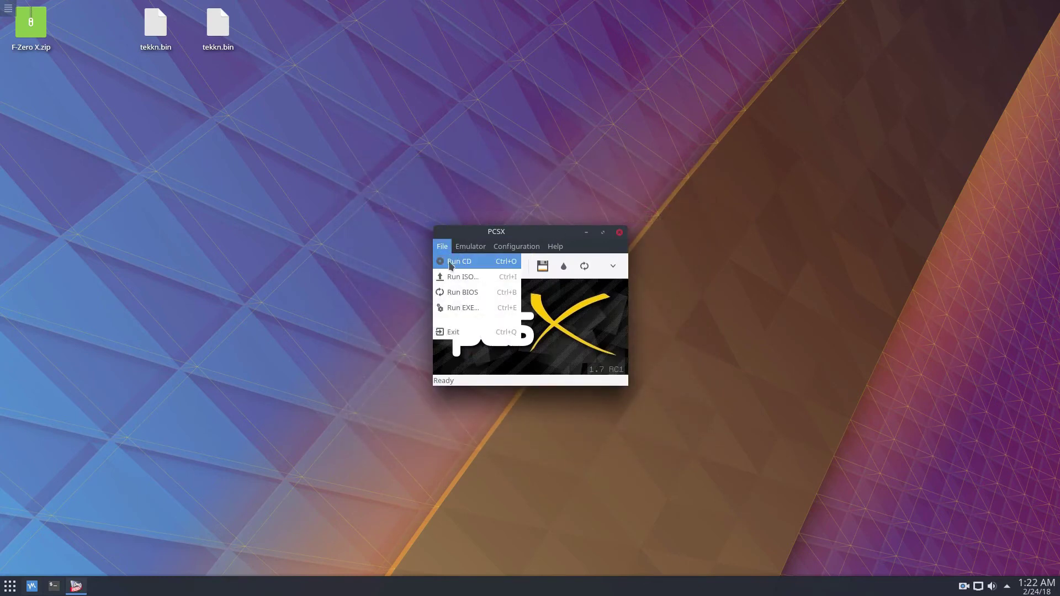
left_click(463, 279)
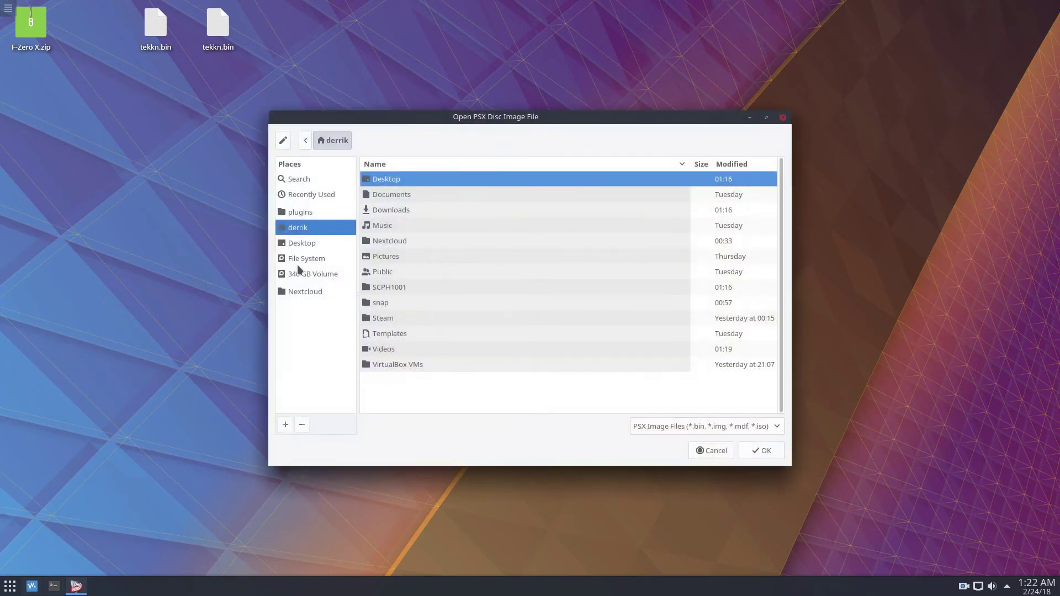
left_click(302, 245)
left_click(761, 451)
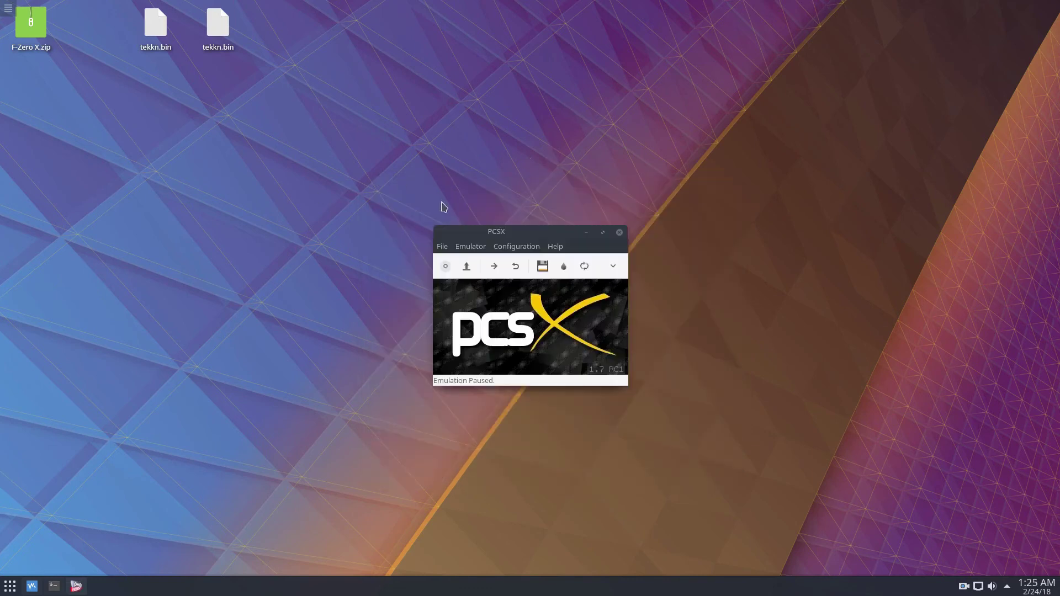
left_click_drag(483, 232, 480, 202)
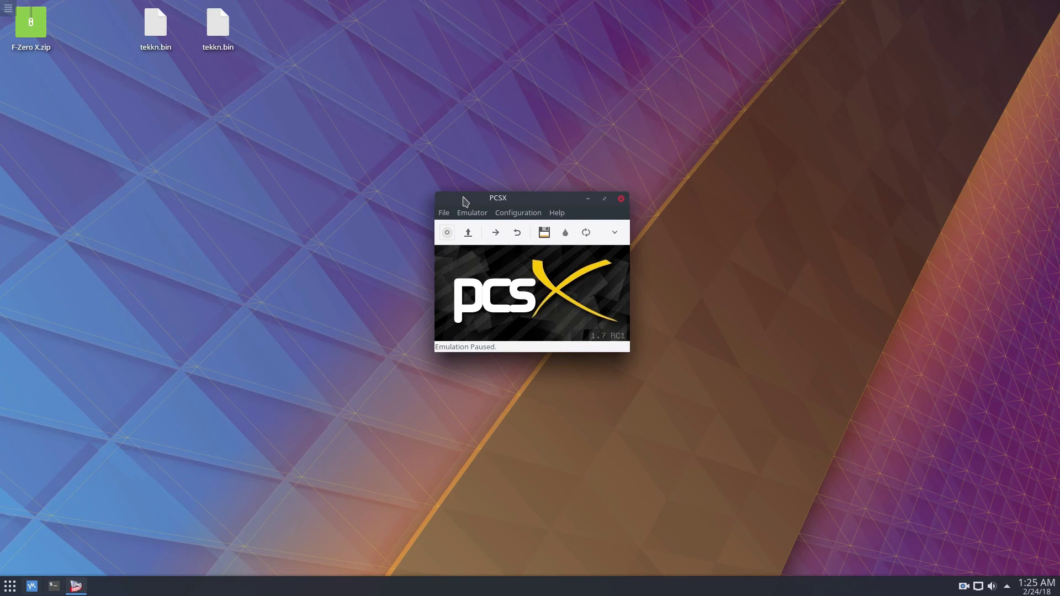
left_click(445, 213)
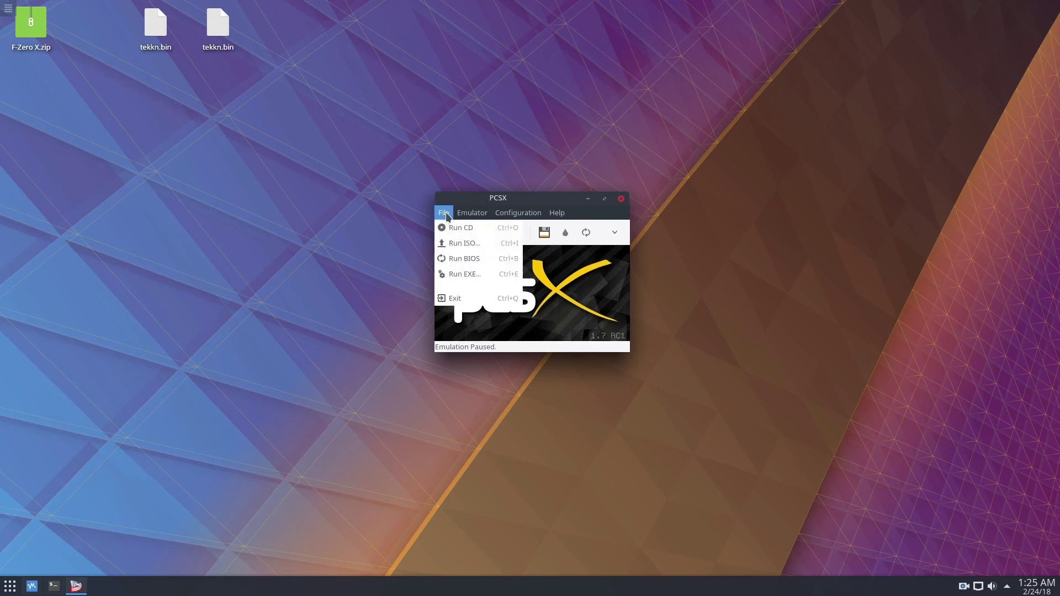
left_click(445, 214)
left_click(444, 216)
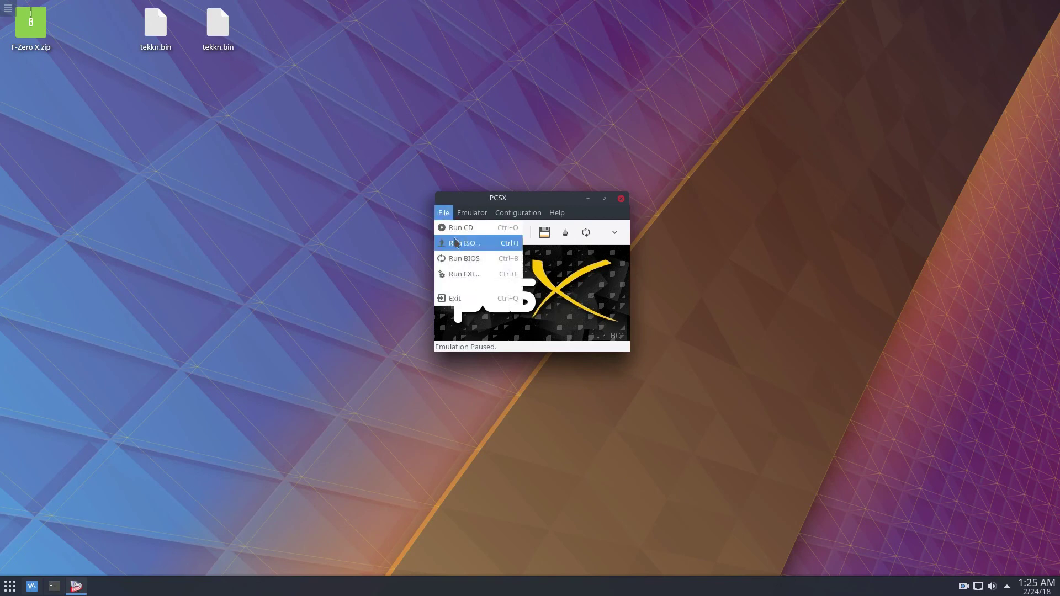
left_click(439, 214)
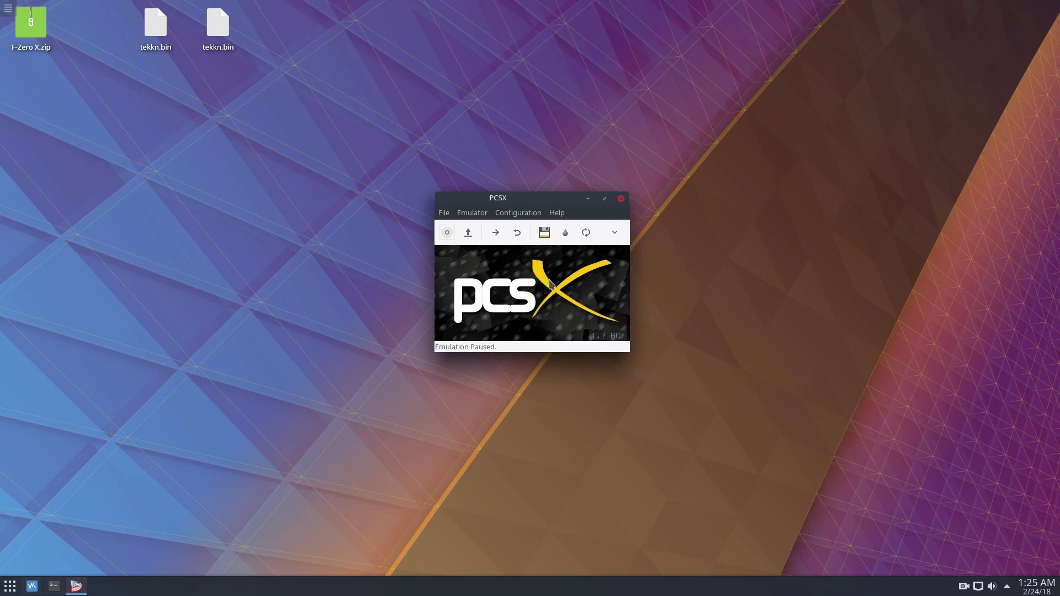
left_click(516, 246)
left_click(464, 334)
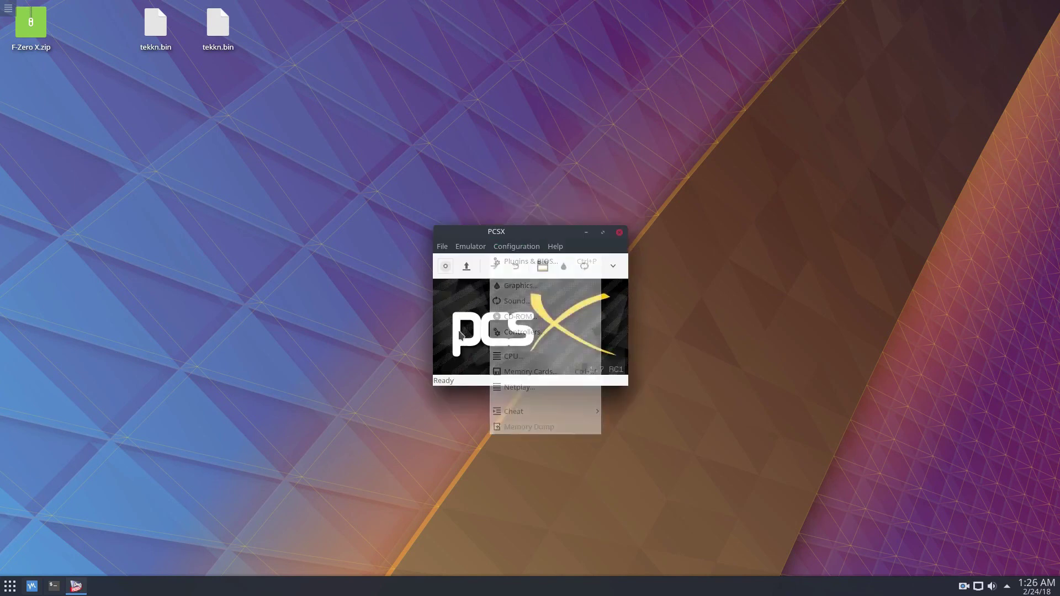